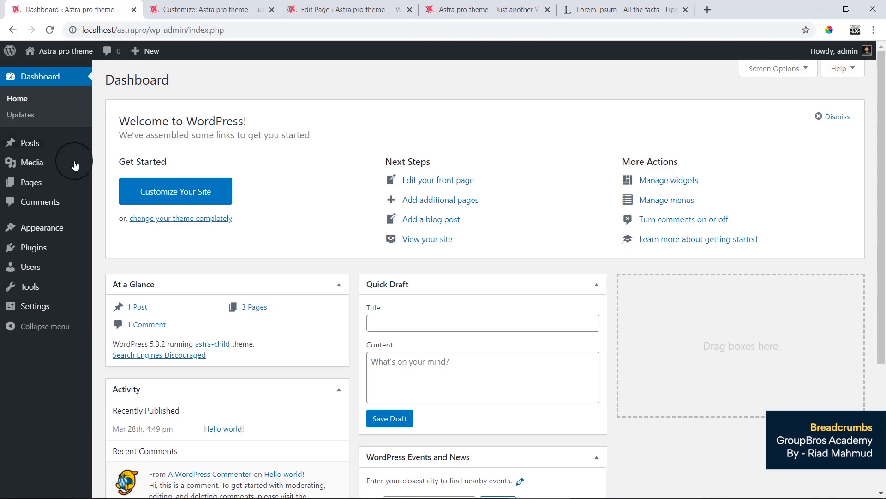
Create a new post titled "Learn WordPress Customization From Scratch".
mouse_move(44, 193)
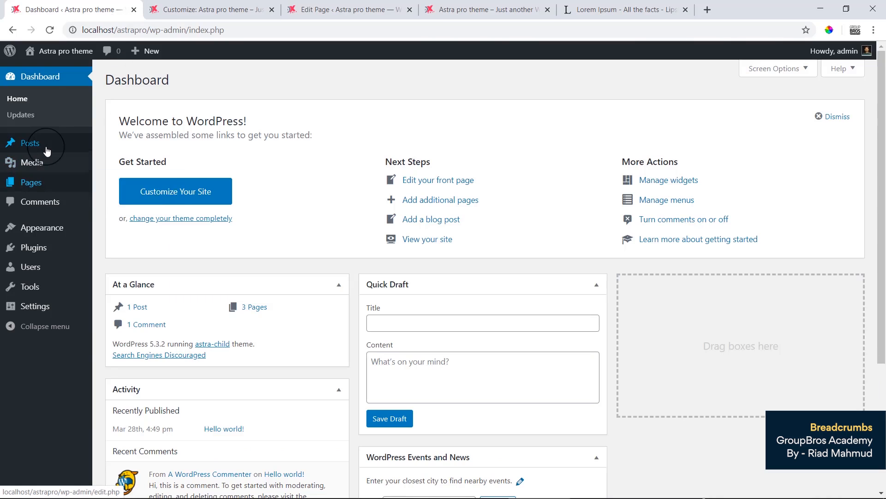
mouse_move(29, 143)
left_click(126, 166)
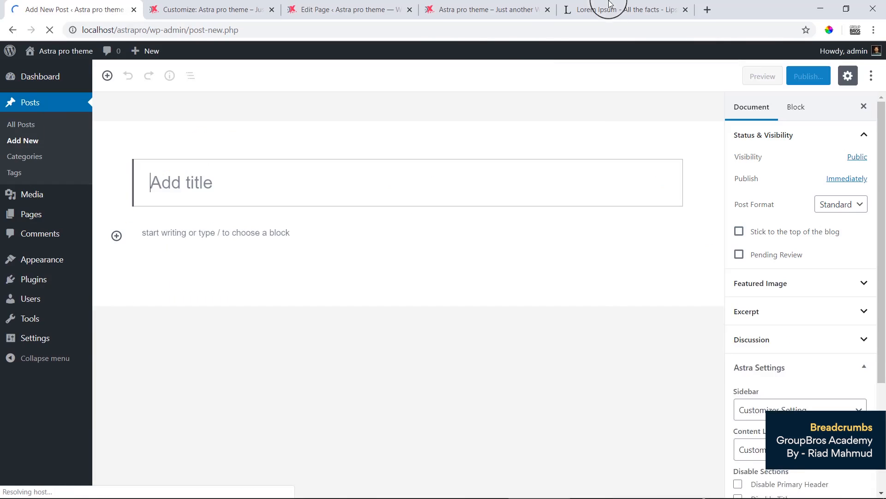
type("This ")
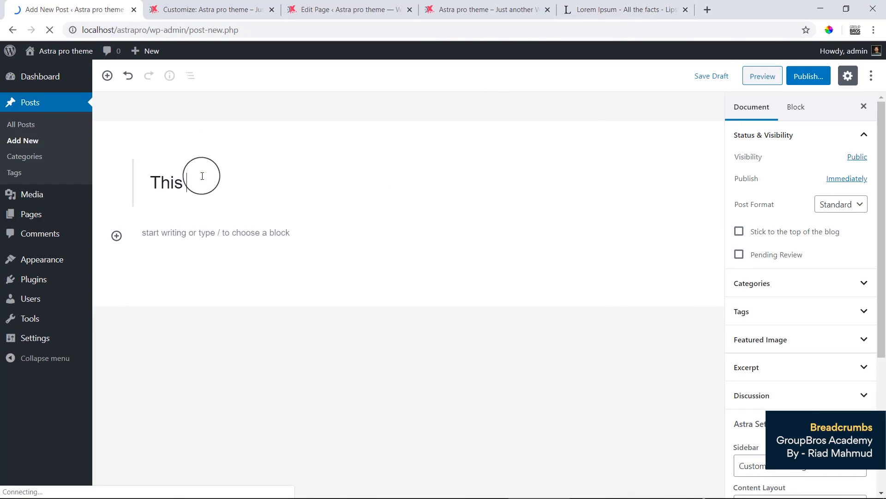
type("is sample P")
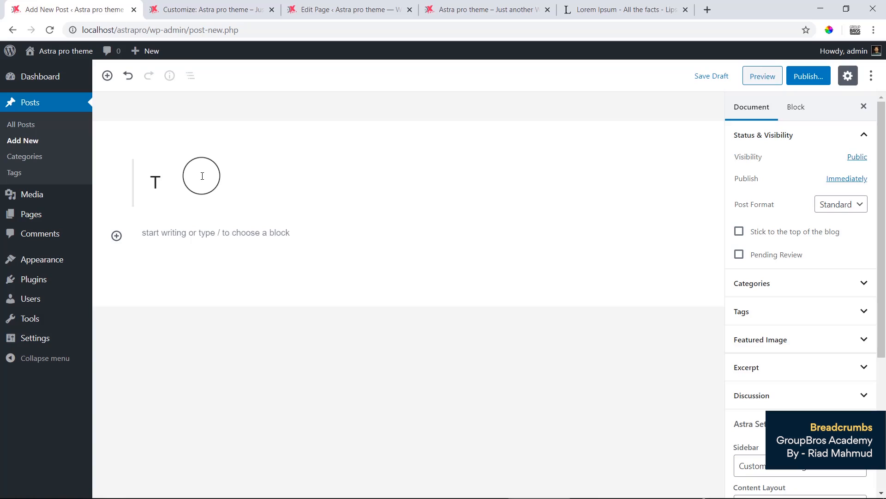
key("BackSpace")
type("Lea")
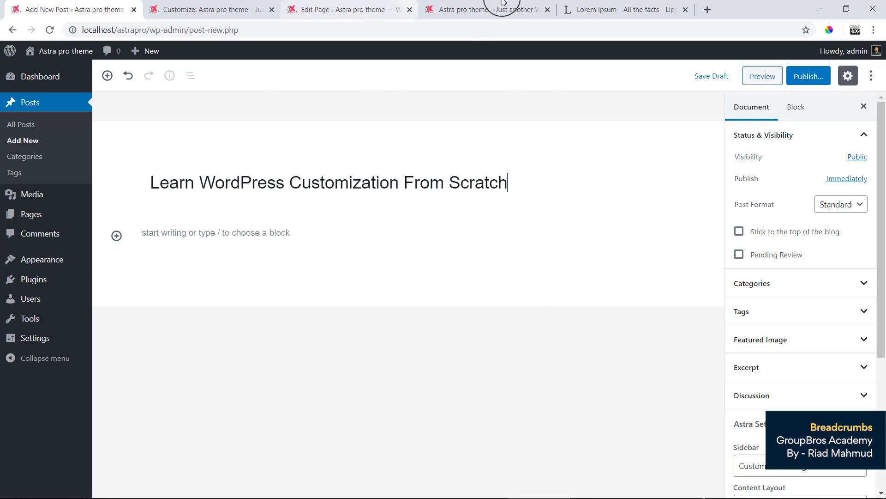
Copy the Lorem Ipsum sections from "What is Lorem Ipsum?" through "Where does it come from?" on lipsum.com and paste them into the post body.
left_click(600, 9)
scroll(277, 222, "down", 4)
left_click(235, 207)
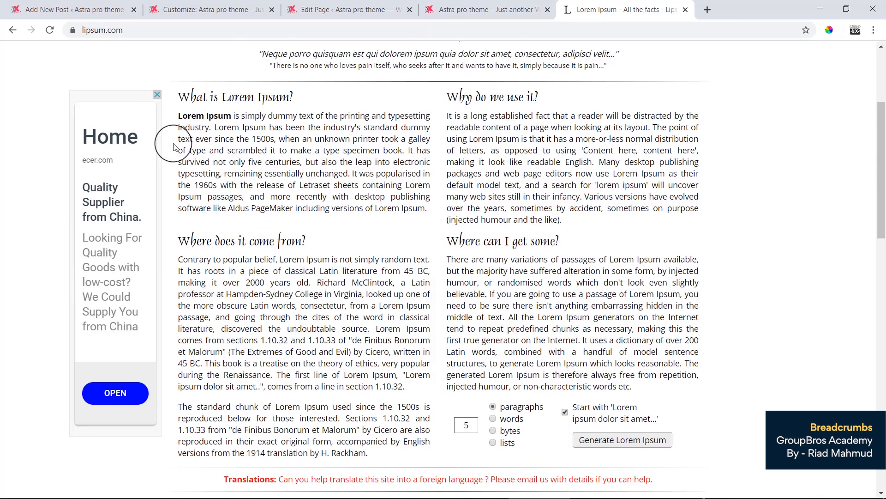
left_click_drag(179, 96, 422, 455)
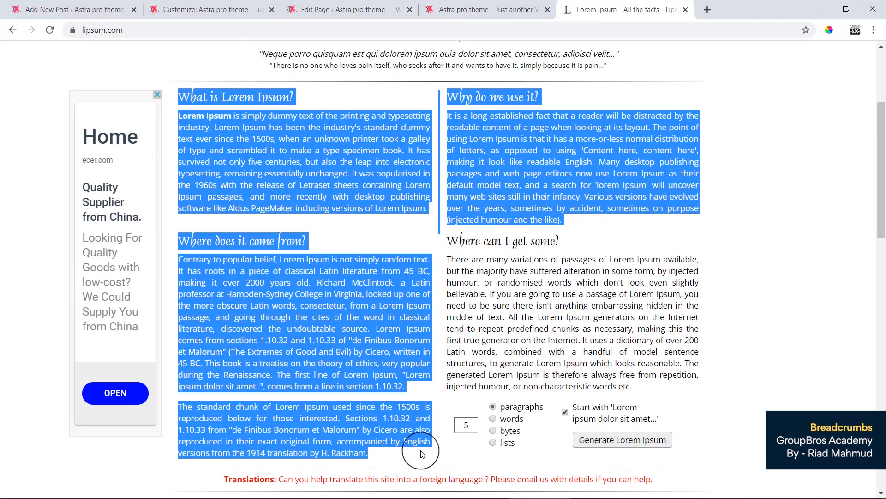
left_click(250, 5)
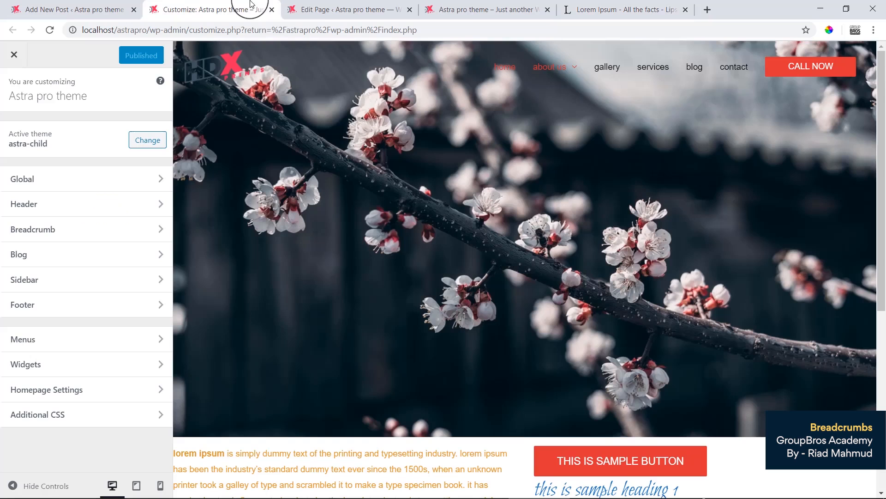
left_click(133, 3)
left_click(168, 234)
key("ctrl+v")
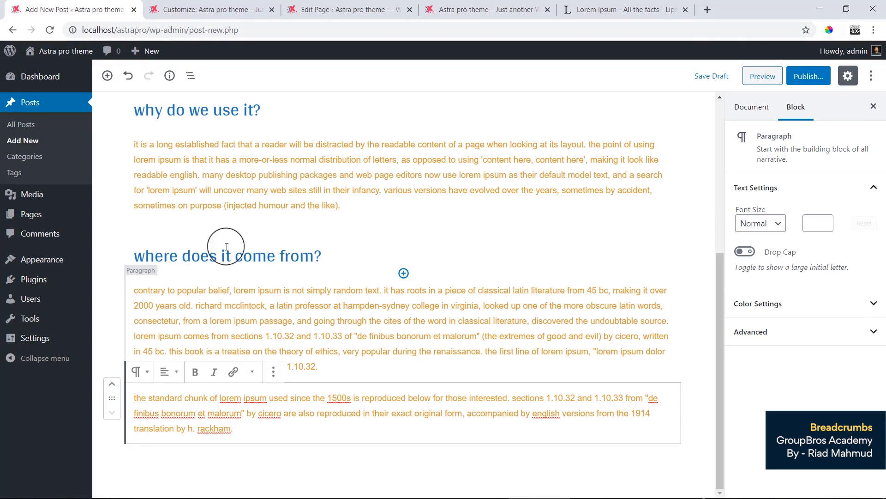
Review the pasted headings and paragraphs throughout the post body.
left_click(258, 214)
scroll(257, 213, "up", 4)
left_click(250, 206)
scroll(329, 249, "up", 3)
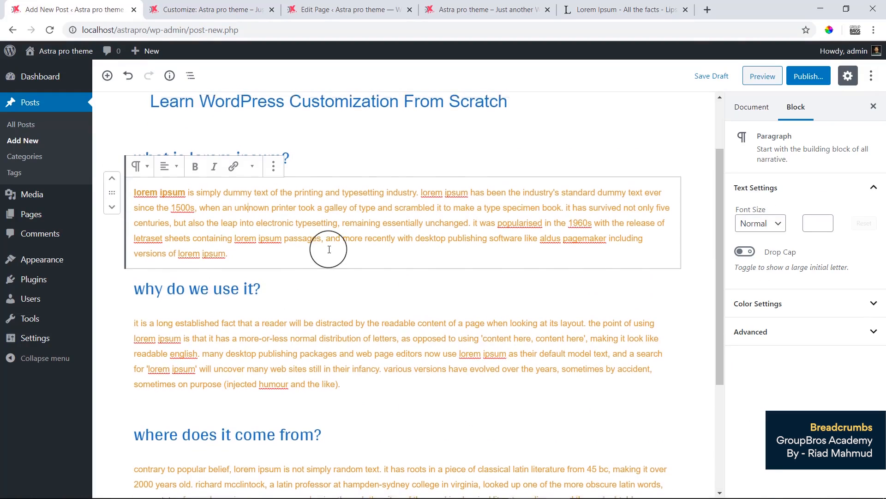
left_click(356, 188)
left_click(313, 301)
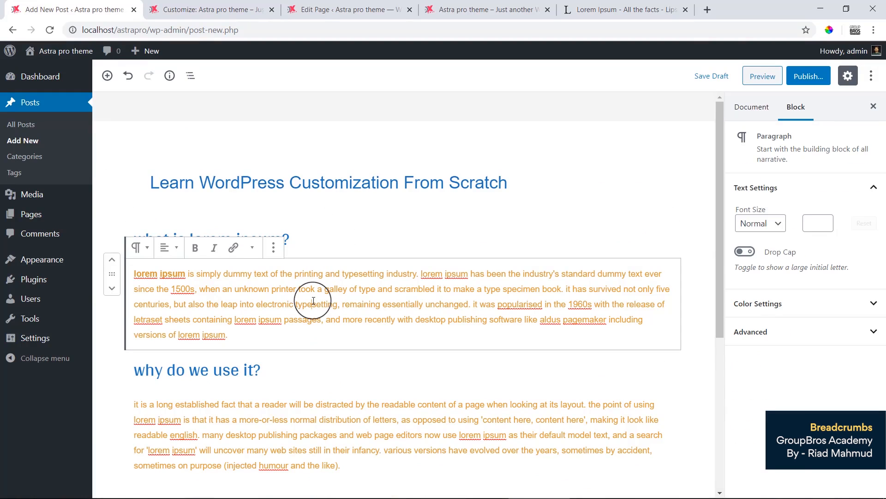
scroll(217, 406, "down", 3)
left_click(283, 306)
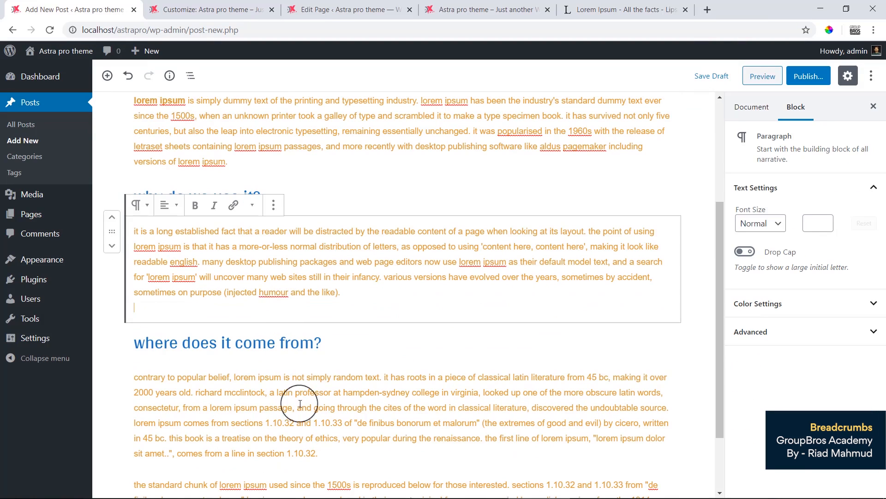
scroll(296, 406, "down", 2)
left_click(250, 318)
left_click(334, 414)
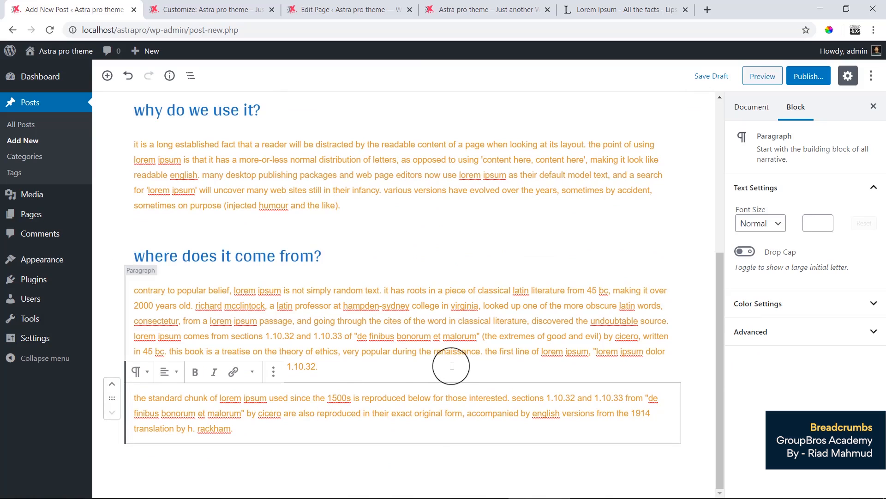
In the site customizer, set the global base text color to #0a0202 and publish the change.
left_click(210, 9)
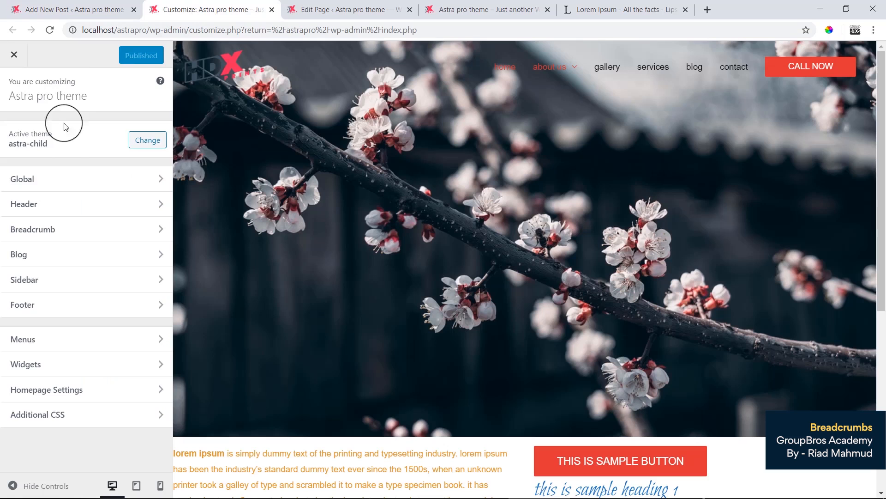
left_click(65, 181)
left_click(88, 154)
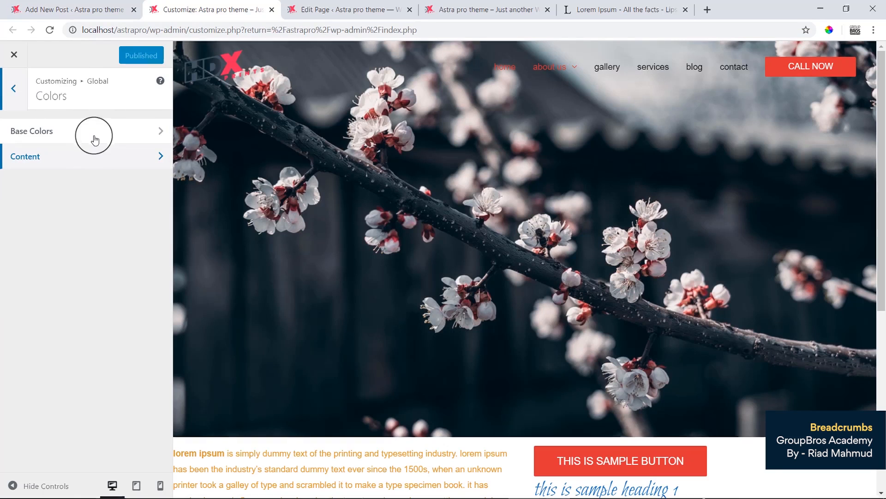
left_click(95, 138)
left_click(17, 155)
left_click_drag(65, 215, 3, 311)
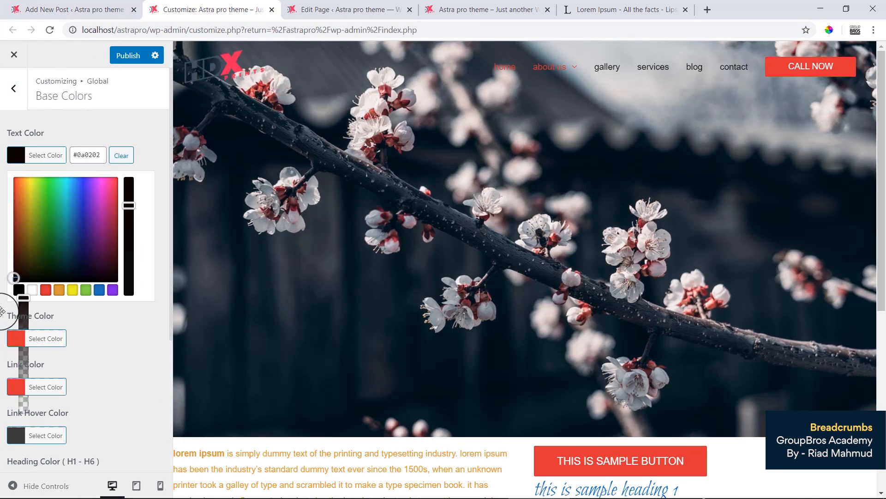
left_click(115, 118)
left_click(123, 55)
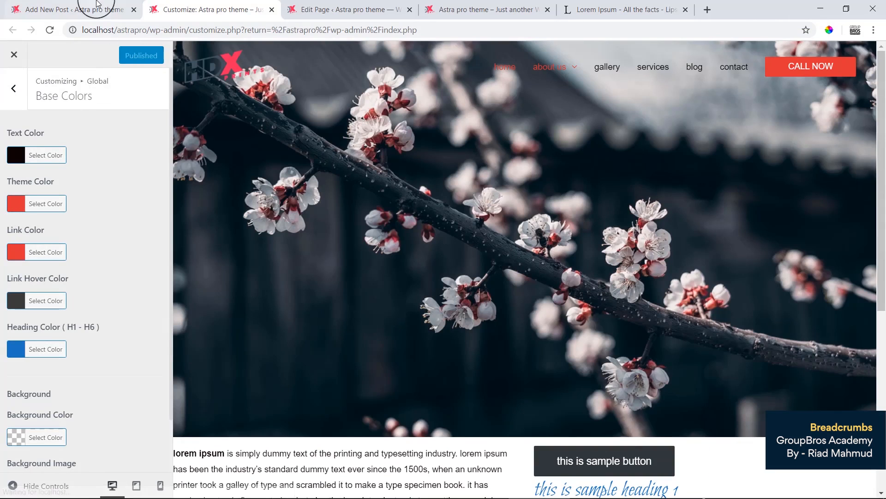
Set the cherry blossom image from the media library as the new post's featured image and publish the post.
left_click(98, 4)
scroll(696, 241, "up", 6)
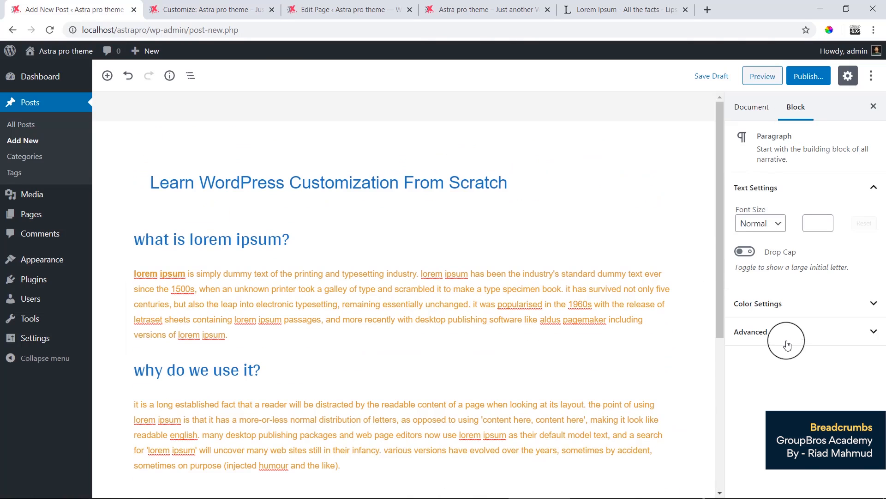
left_click(751, 107)
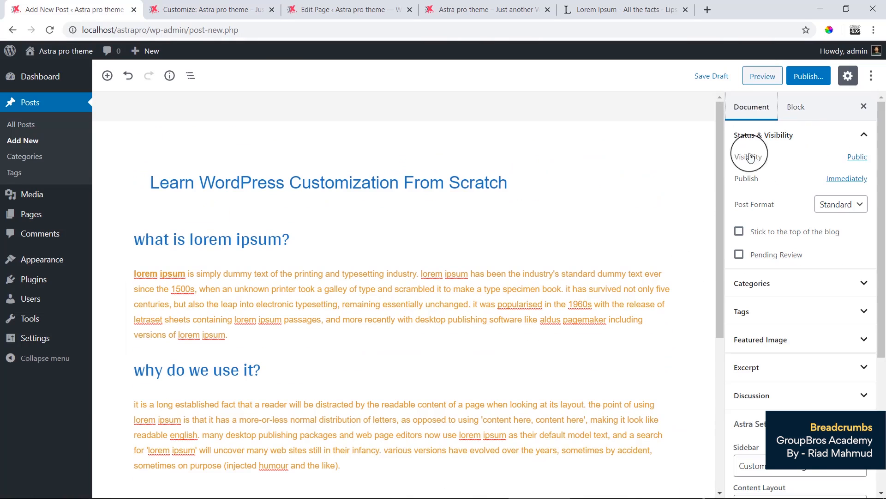
left_click(798, 351)
left_click(794, 366)
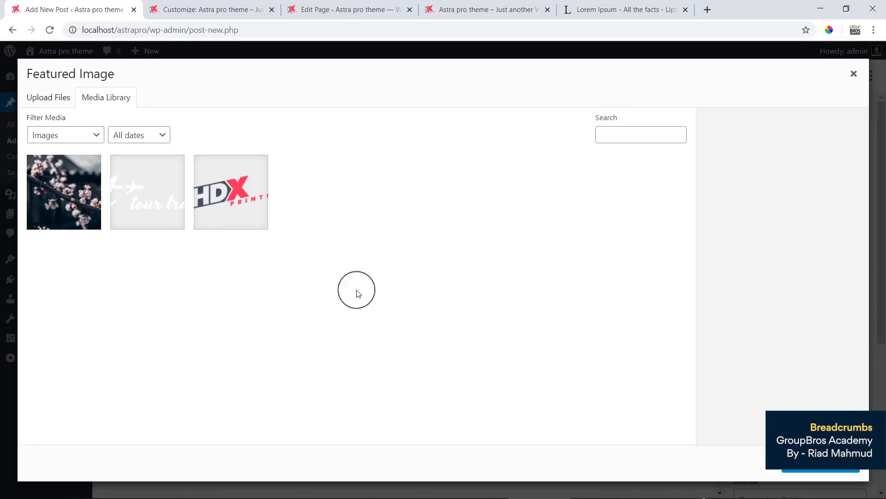
left_click(58, 208)
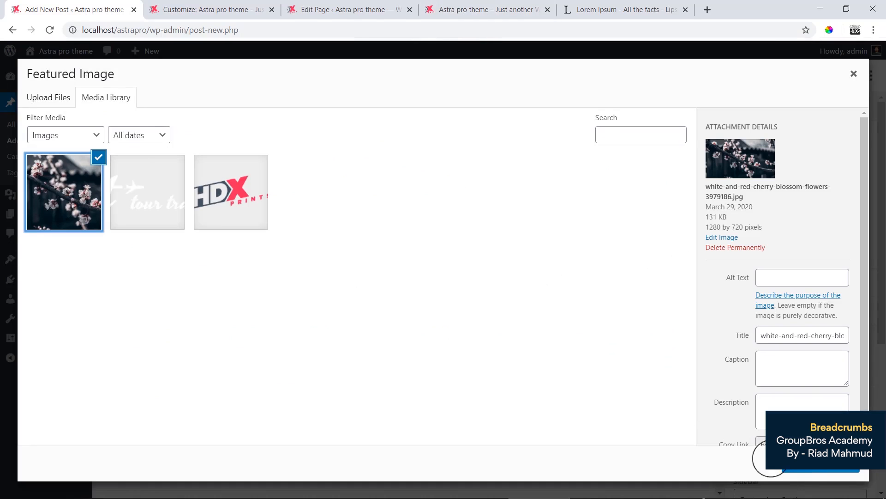
left_click(808, 469)
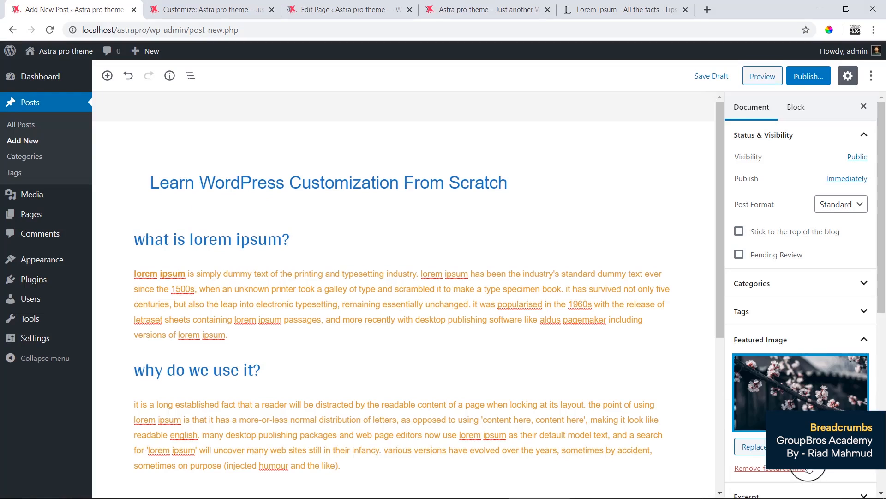
left_click(808, 78)
left_click(806, 79)
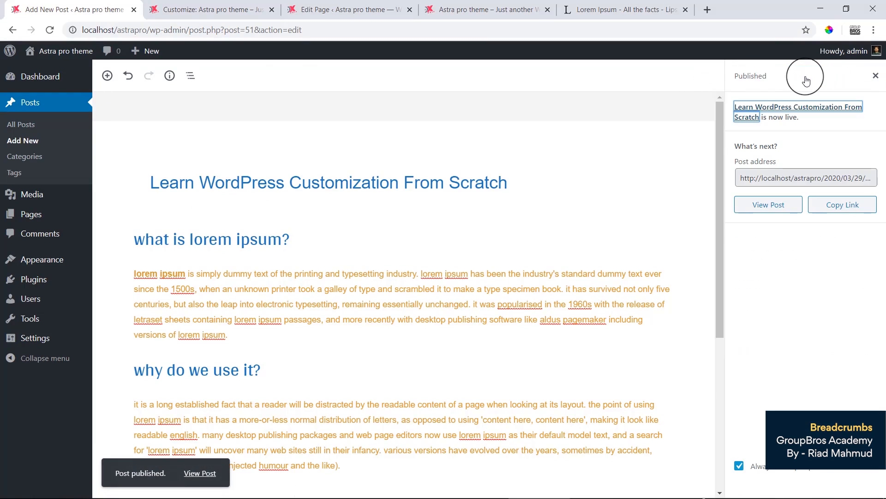
left_click(255, 5)
left_click(365, 7)
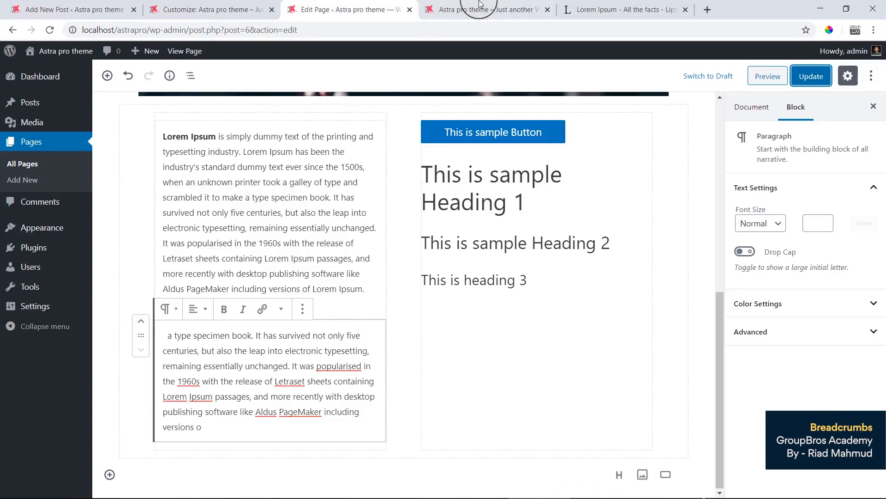
left_click(483, 6)
left_click(74, 9)
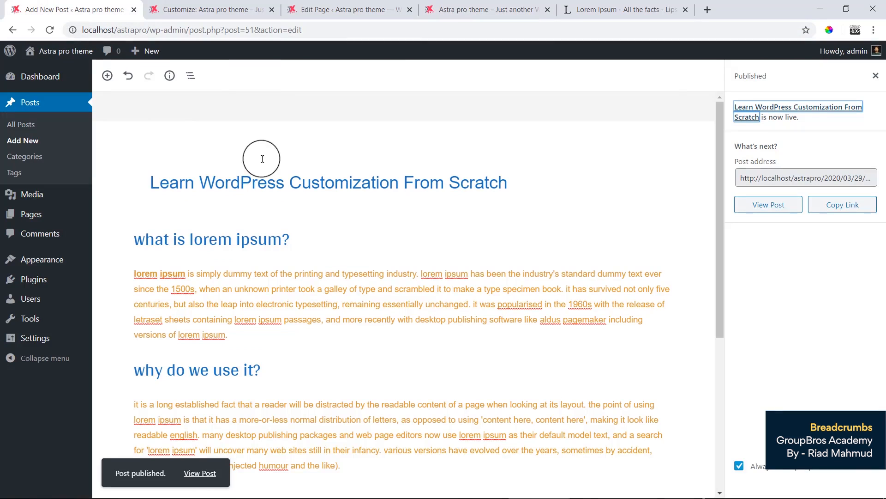
Open the published post in a new browser tab and look over its featured image, text and sidebar.
right_click(196, 472)
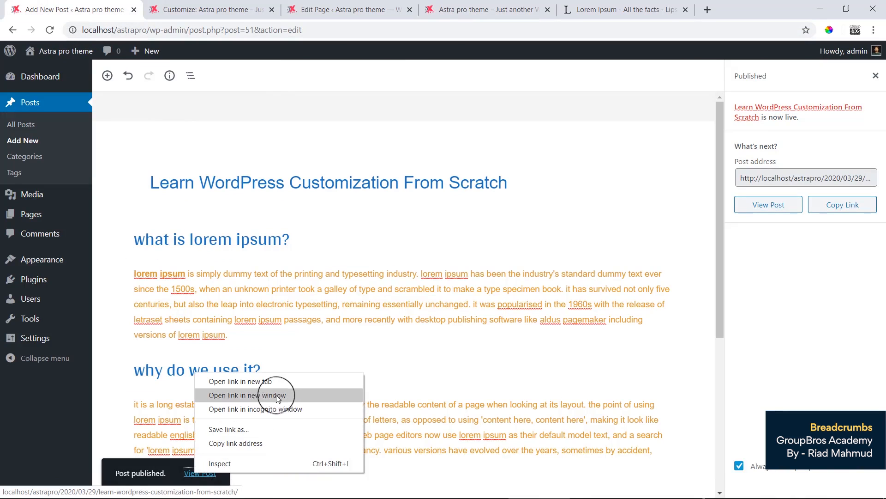
left_click(283, 382)
left_click(215, 4)
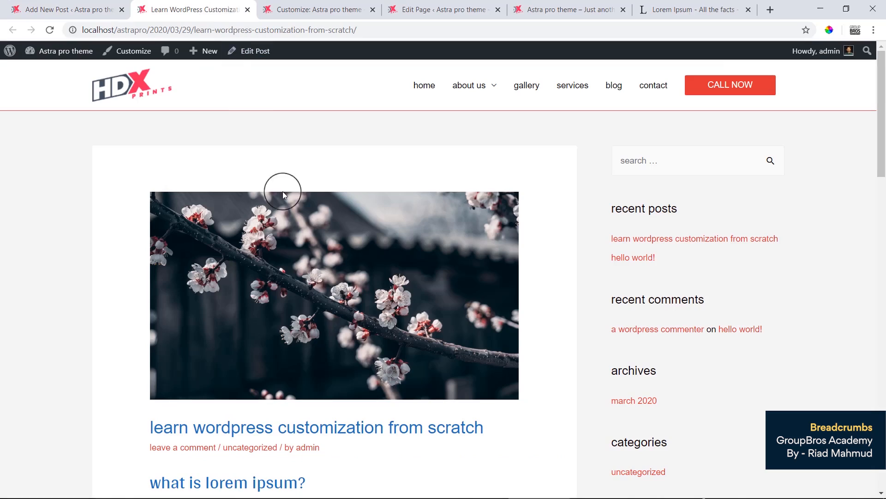
scroll(353, 340, "down", 15)
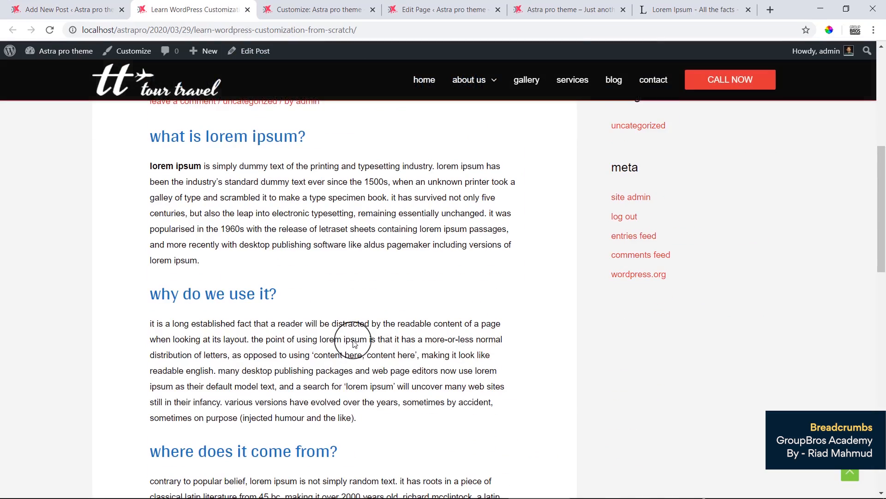
scroll(390, 369, "down", 3)
scroll(389, 369, "up", 20)
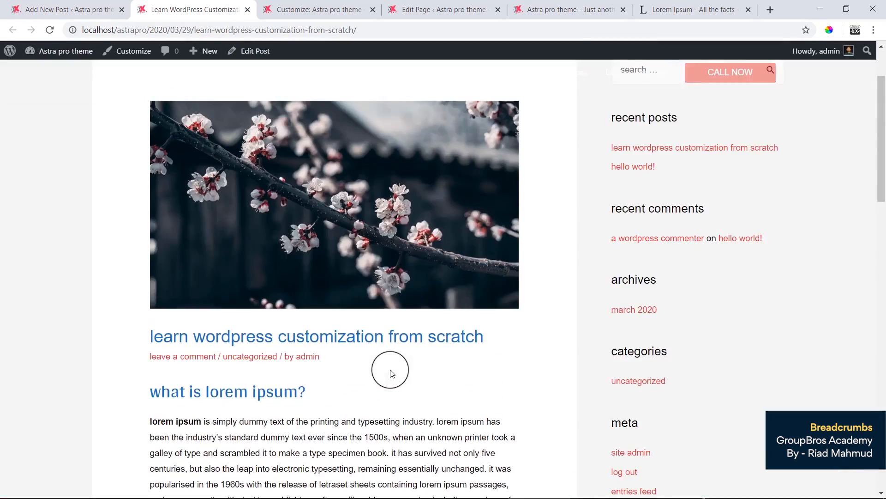
scroll(390, 369, "down", 12)
scroll(390, 369, "up", 12)
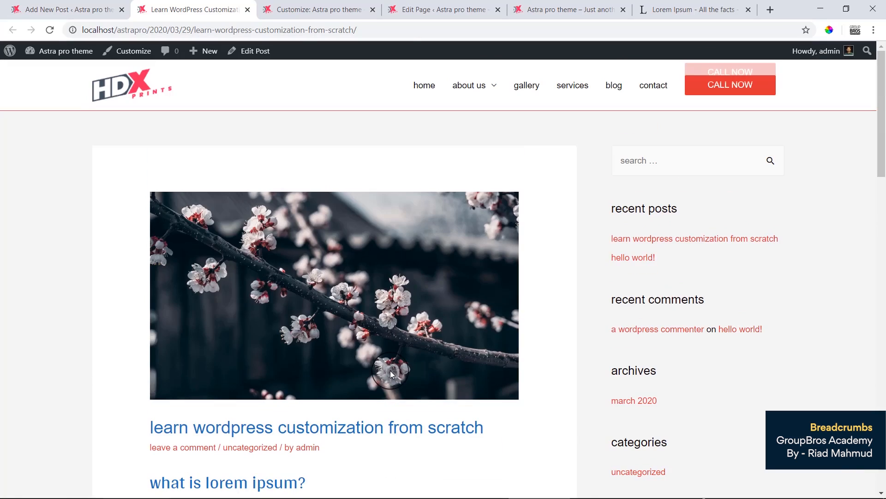
Close the customizer's browser tab and highlight the date part, 2020/03/29, in the published post's address.
left_click_drag(300, 9, 234, 7)
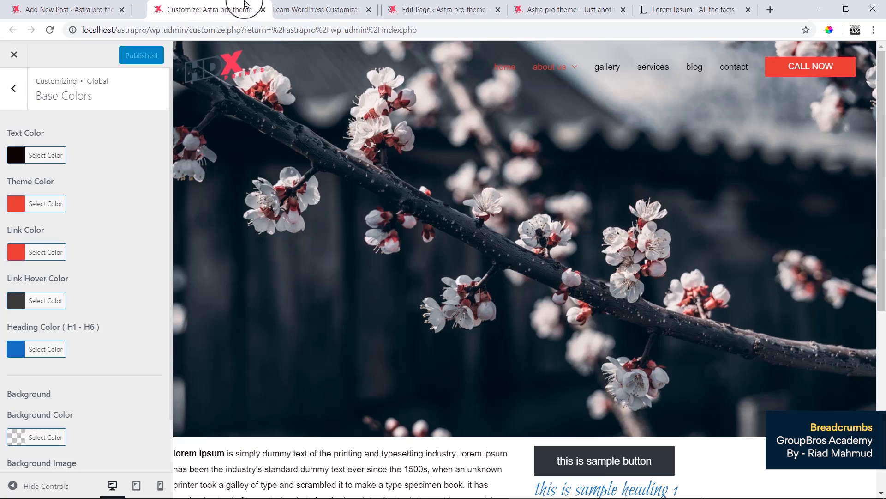
left_click(248, 9)
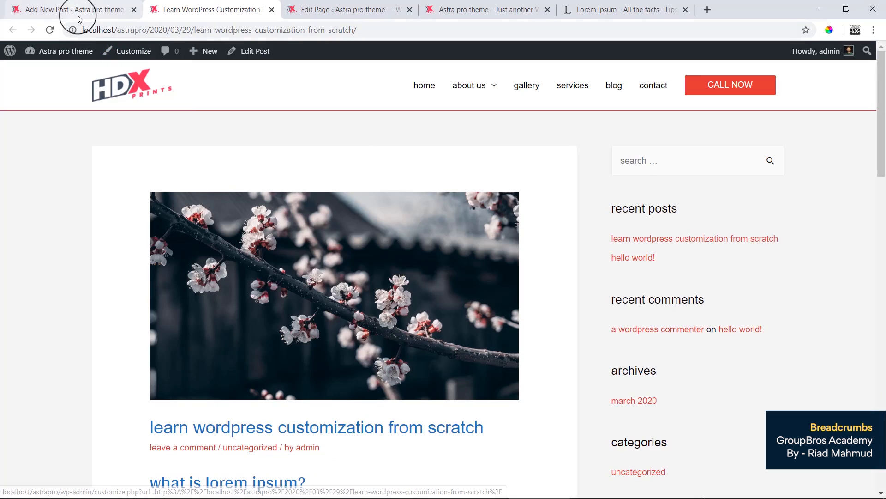
left_click(152, 30)
left_click_drag(152, 30, 197, 29)
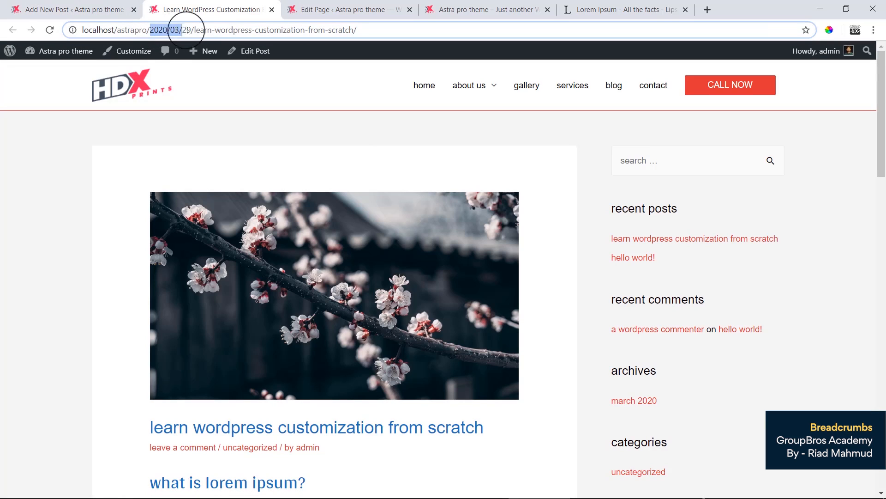
Set the site's permalink structure to Post name and save the permalink settings.
left_click(74, 9)
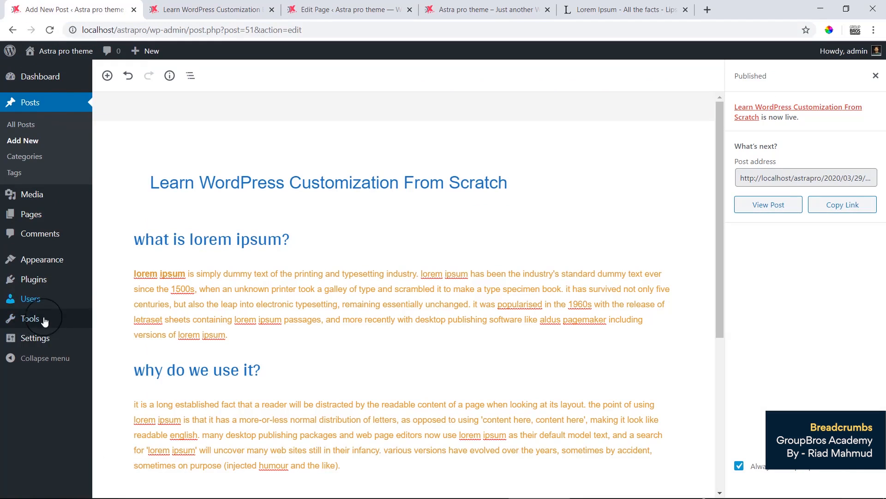
mouse_move(37, 341)
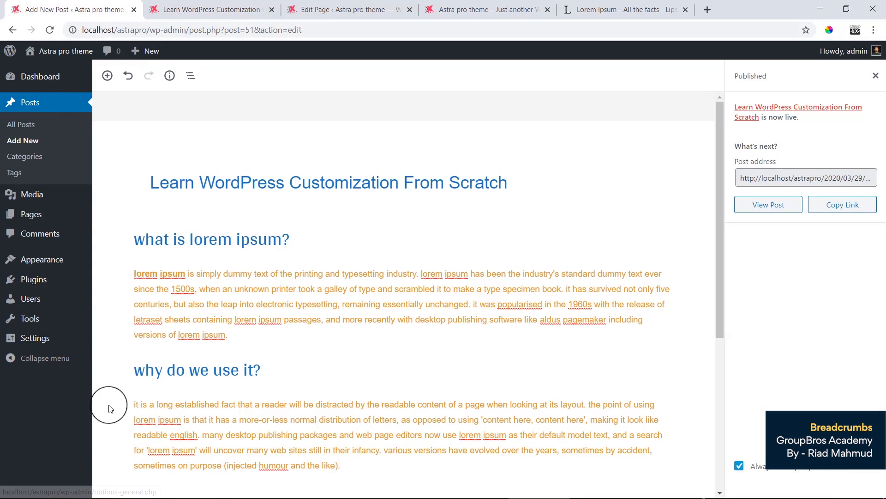
left_click(116, 421)
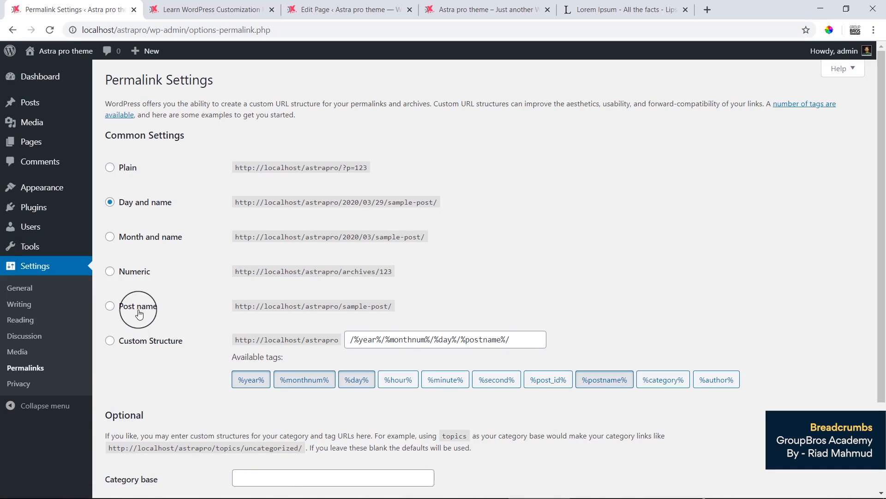
left_click(139, 313)
scroll(140, 313, "down", 3)
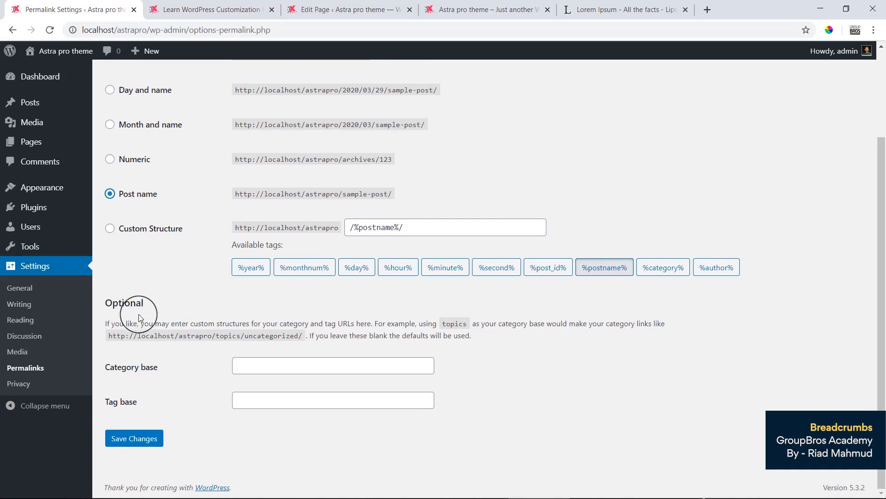
left_click(135, 439)
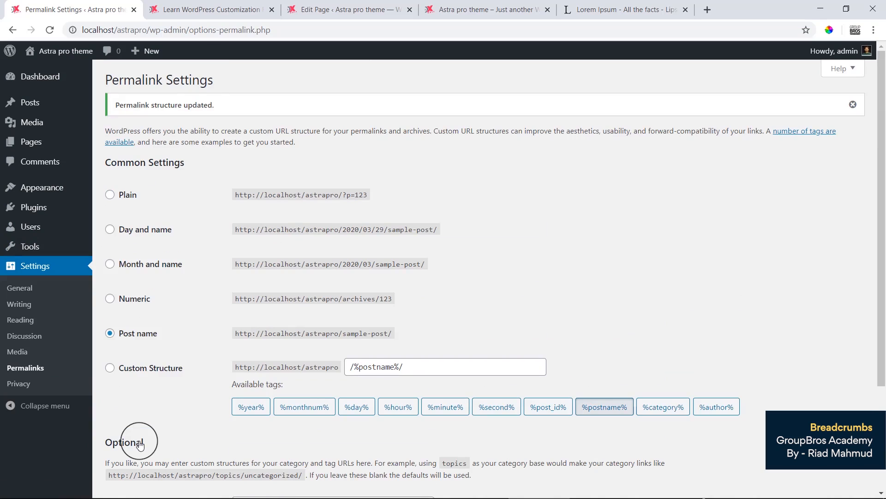
Reload the published post, remove the date part 2020/03/29/ from its address and load the shortened address.
left_click(347, 6)
left_click(228, 4)
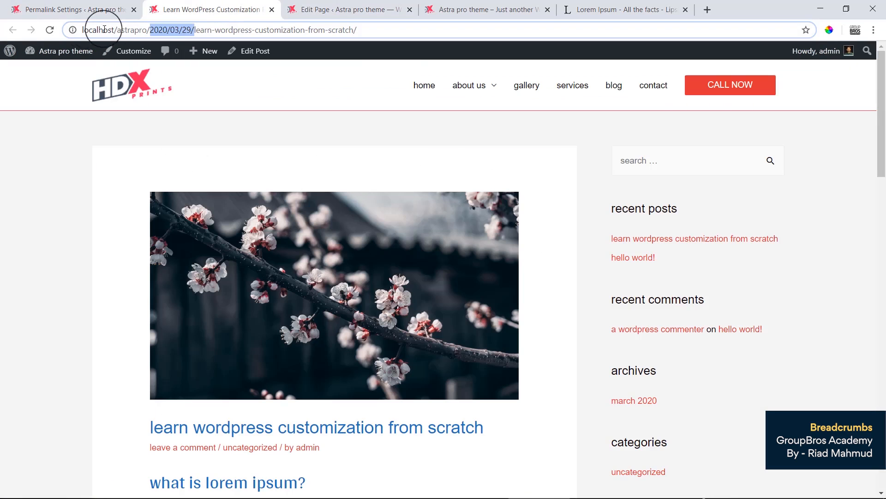
left_click(51, 30)
left_click(313, 85)
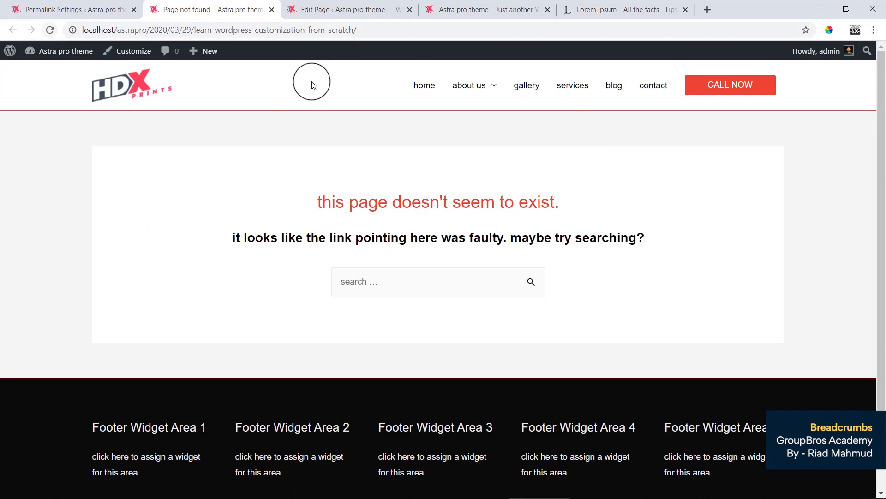
left_click_drag(191, 30, 157, 34)
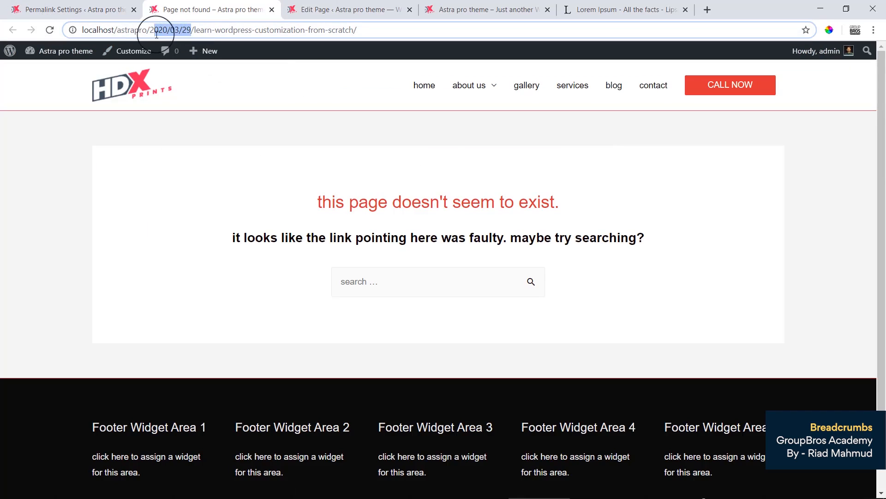
key("BackSpace")
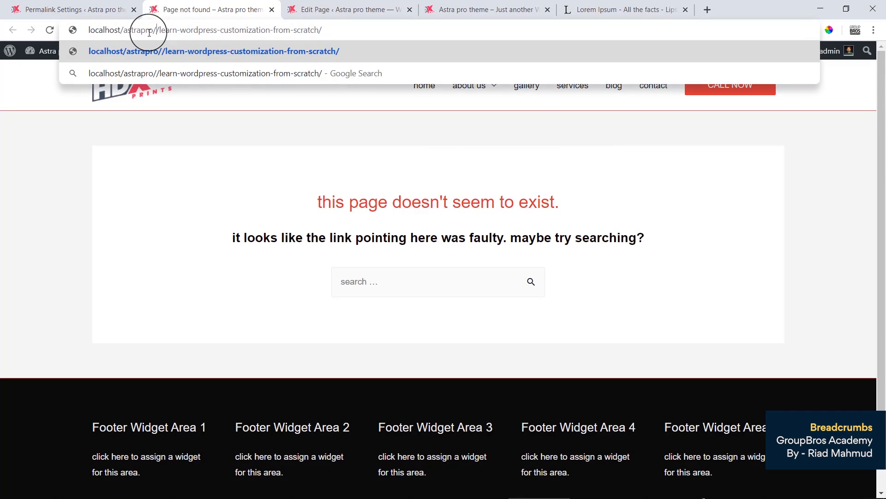
key("BackSpace")
key("Return")
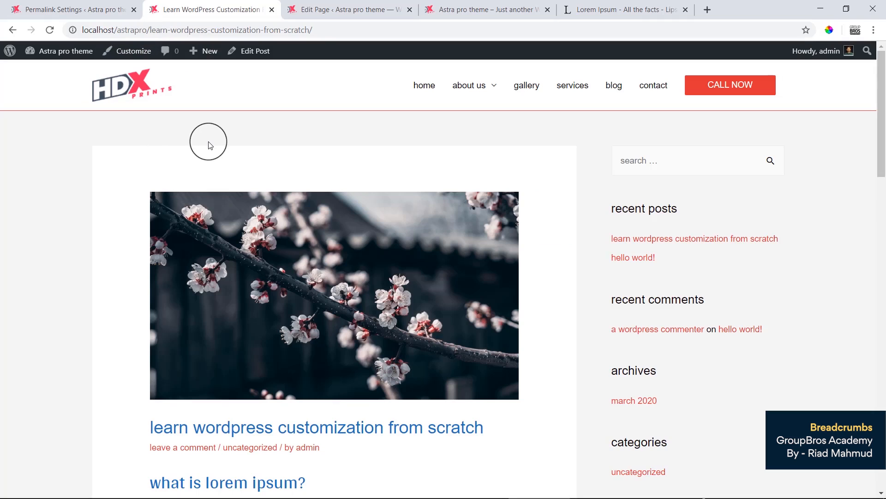
Look over the post's page down to the footer and examine its shortened address.
scroll(461, 234, "down", 20)
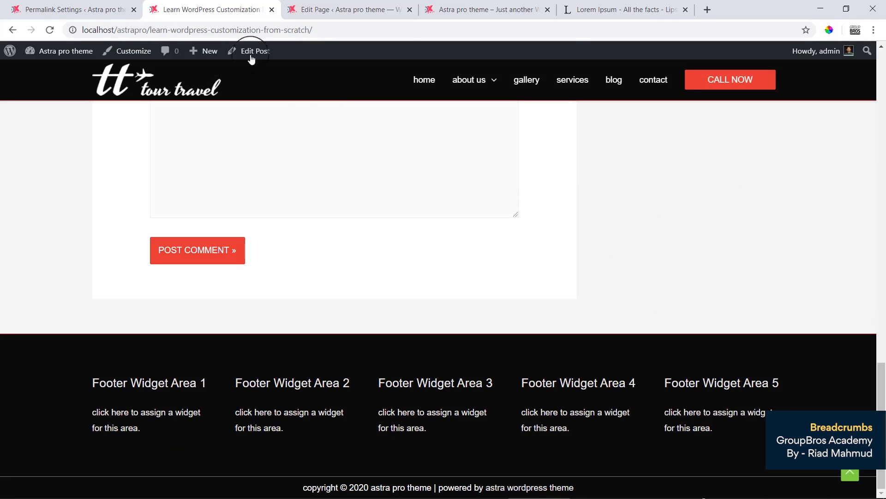
left_click_drag(122, 27, 301, 27)
left_click(386, 216)
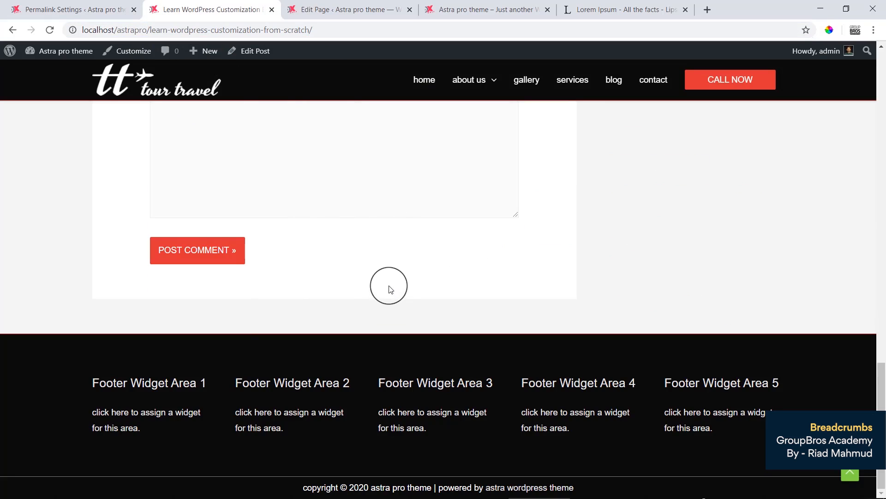
scroll(378, 285, "up", 20)
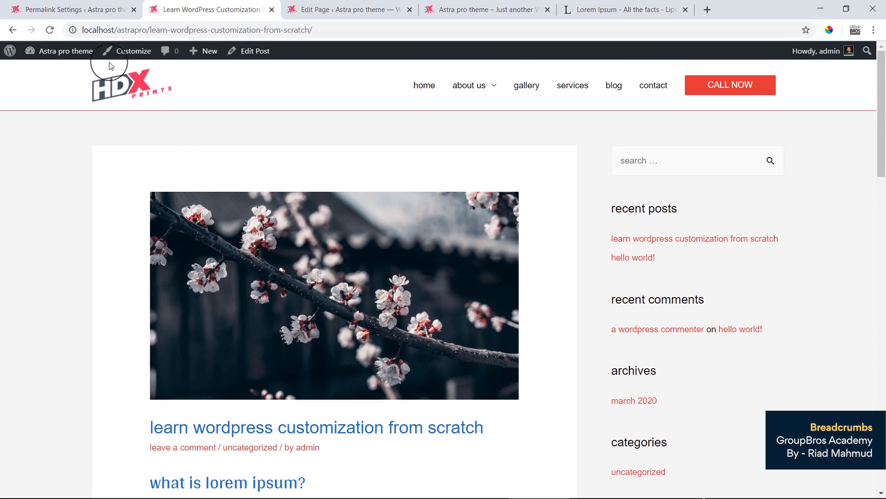
Open the Breadcrumb settings in the site customizer for the post.
left_click(125, 51)
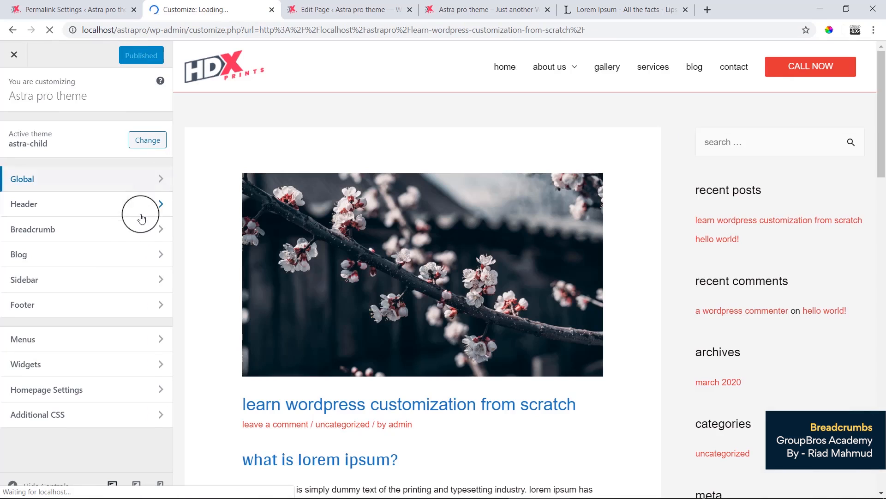
left_click(158, 233)
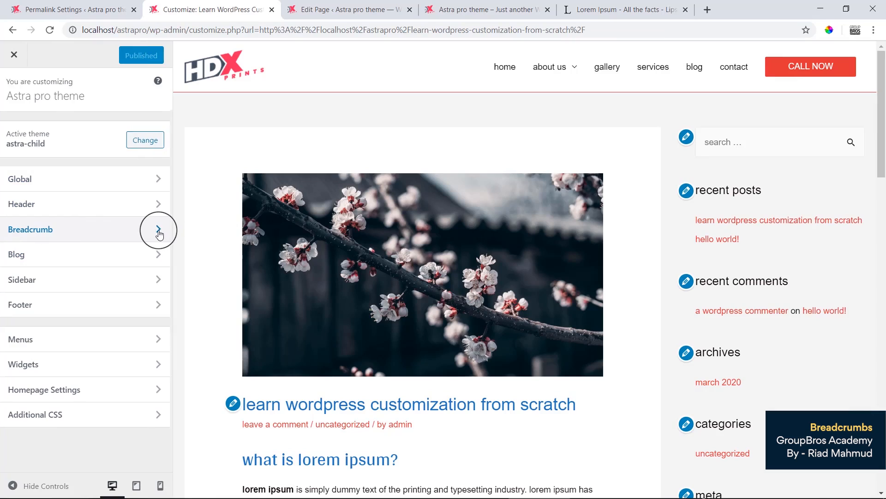
left_click_drag(7, 139, 43, 134)
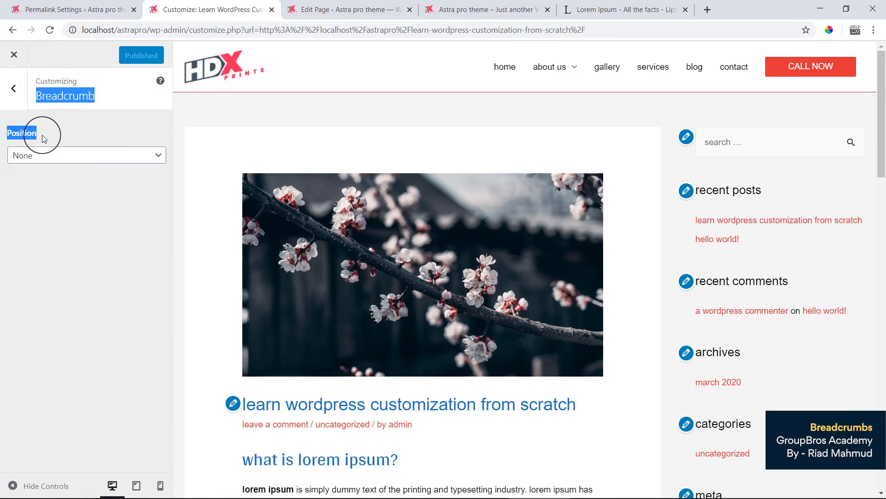
left_click(67, 137)
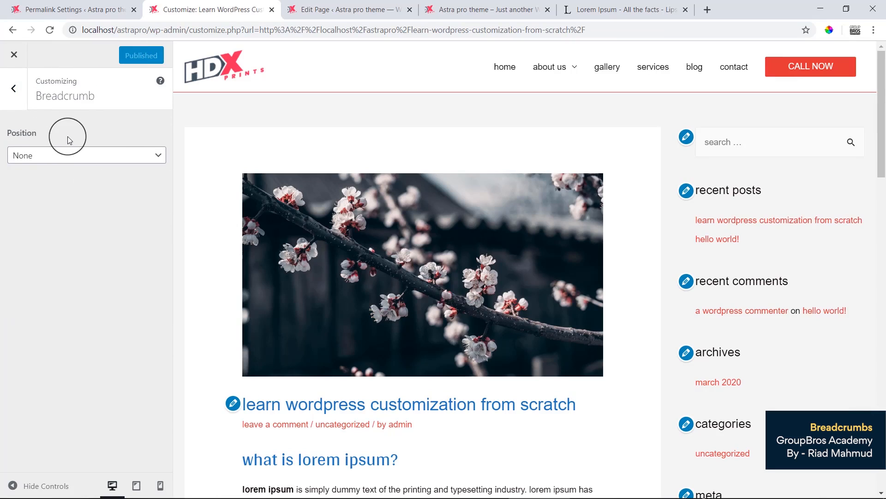
Set the breadcrumb position to Inside Header and check the result in the full-width preview.
left_click(68, 155)
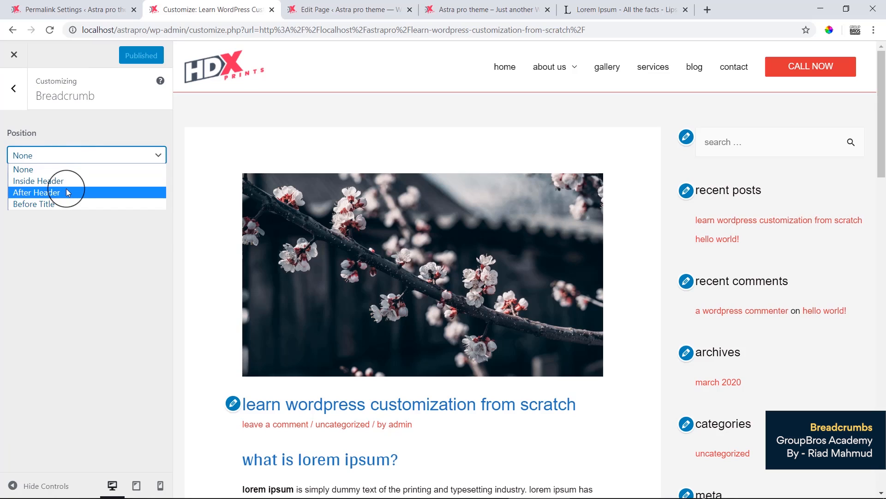
left_click(42, 181)
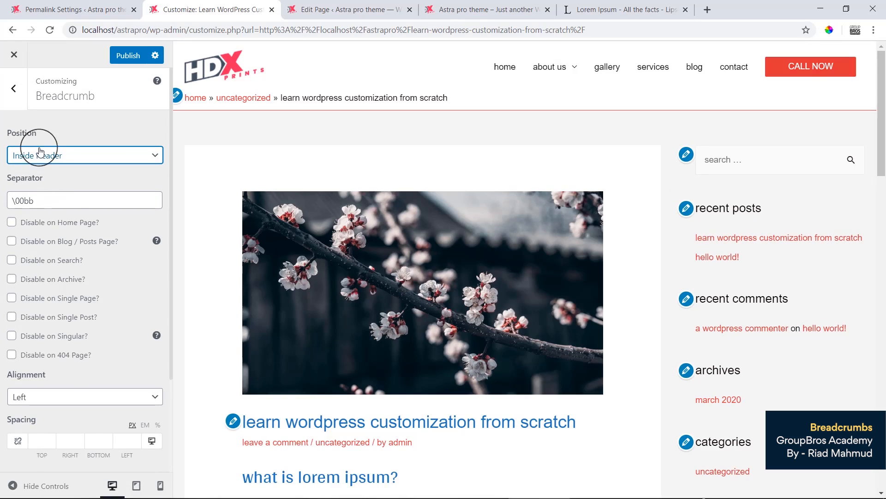
left_click(11, 489)
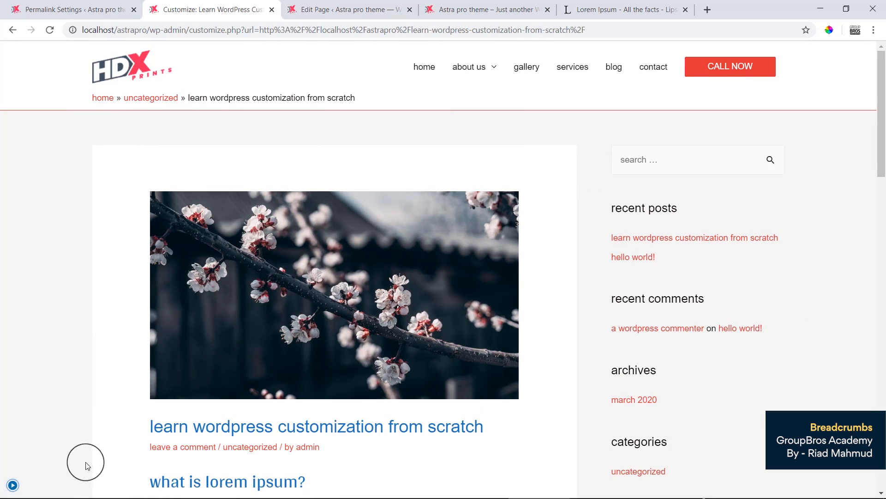
left_click(22, 490)
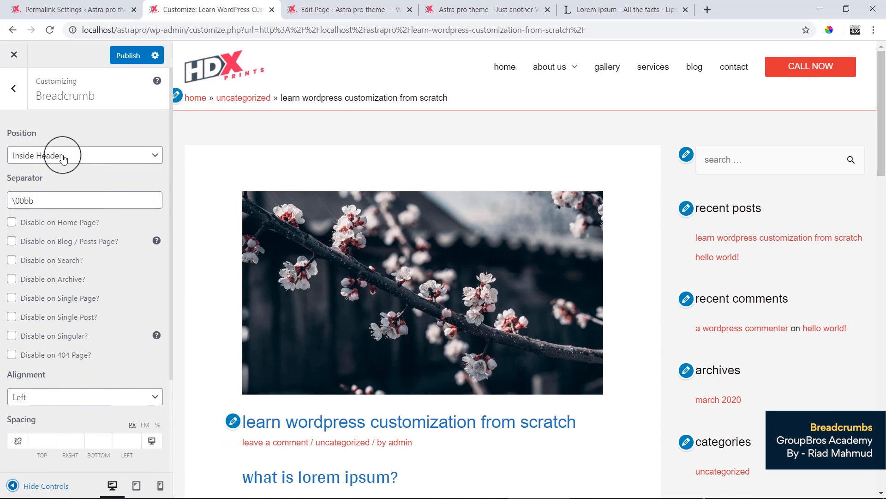
Try the After Header breadcrumb position and examine the breadcrumb trail in the full-width preview.
left_click(63, 157)
left_click(58, 193)
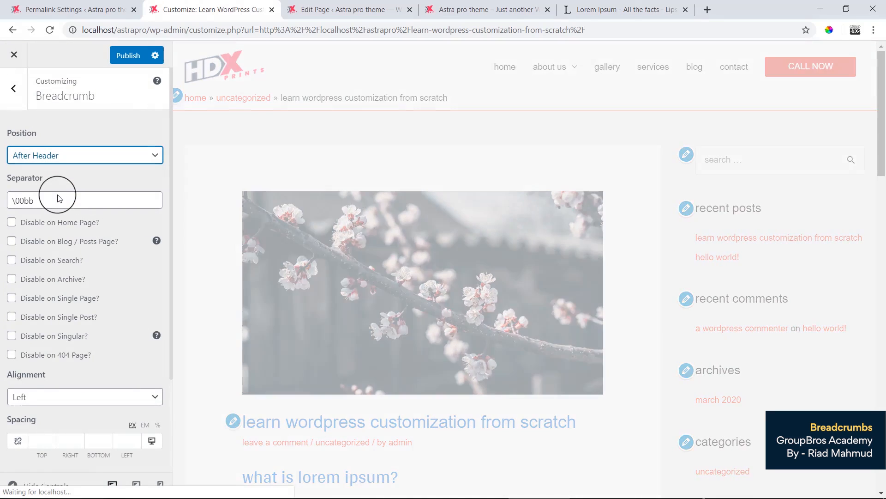
left_click(13, 484)
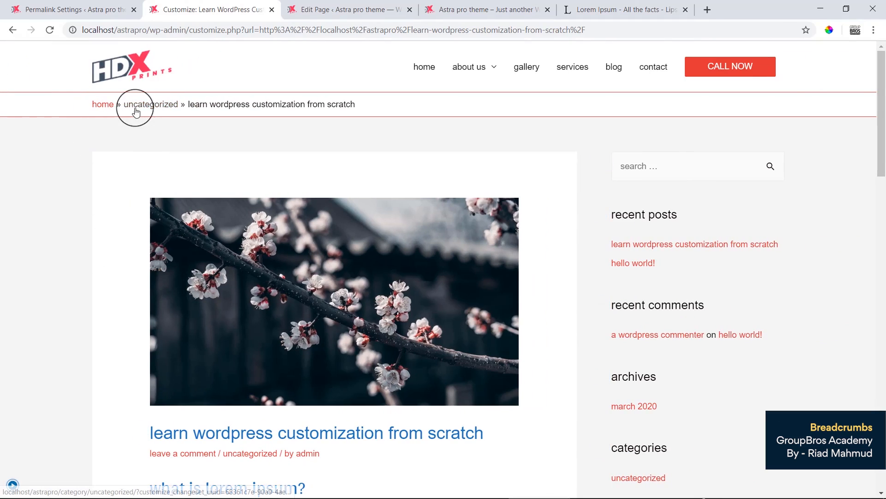
left_click_drag(281, 105, 346, 105)
left_click(12, 485)
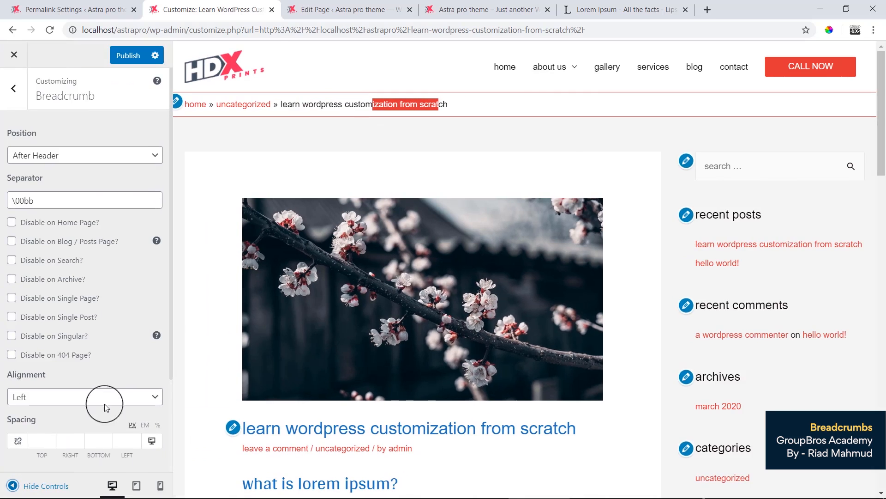
Set the breadcrumb position to Before Title and check the trail above the featured image in the full-width preview.
left_click(55, 157)
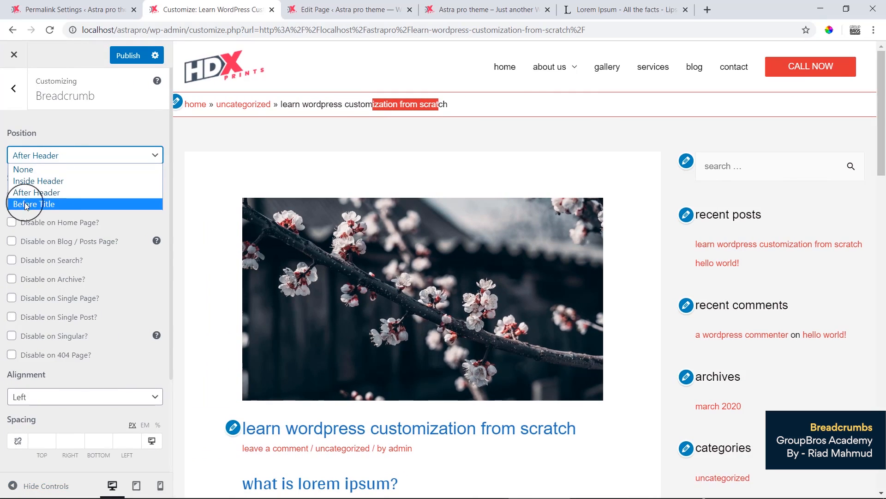
left_click(54, 205)
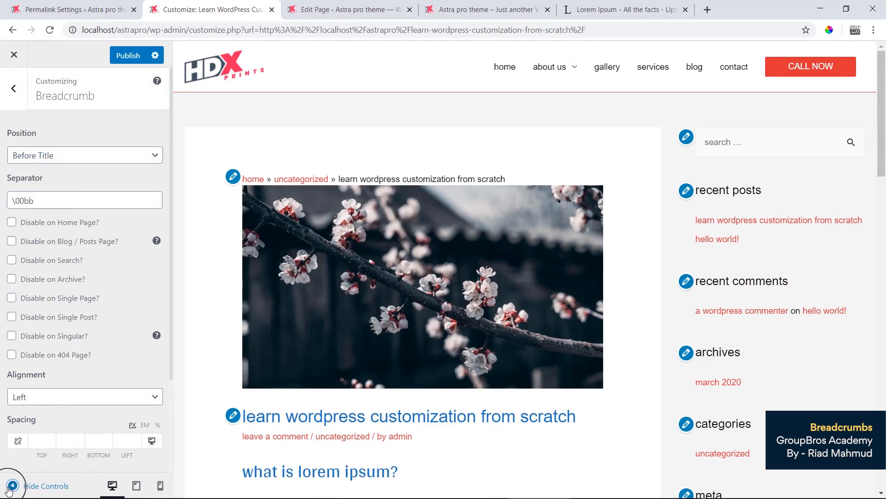
left_click(13, 485)
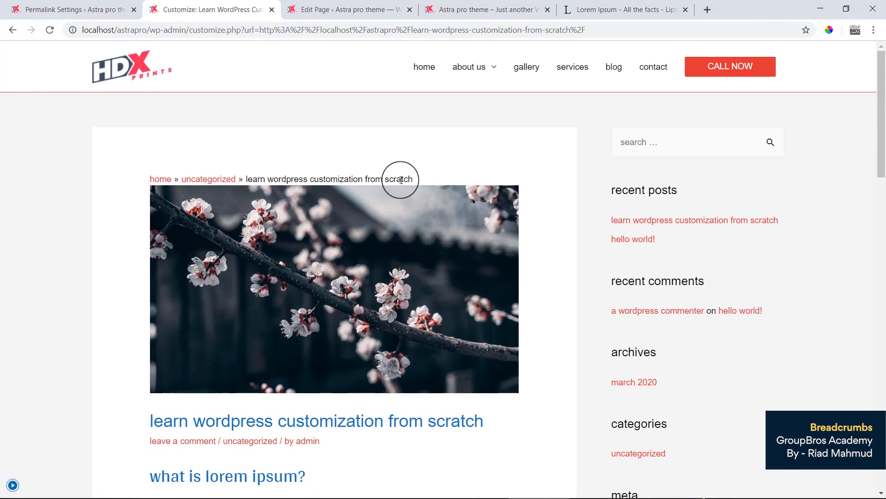
left_click_drag(401, 179, 192, 174)
left_click(366, 177)
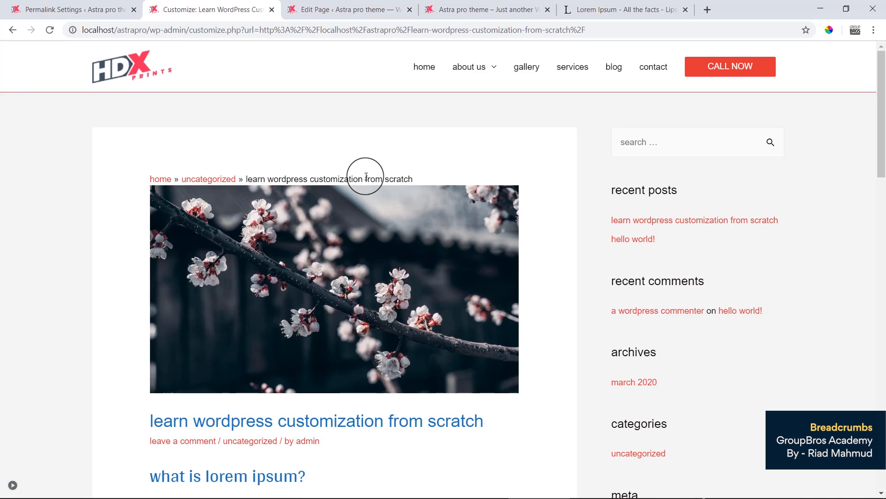
left_click(13, 485)
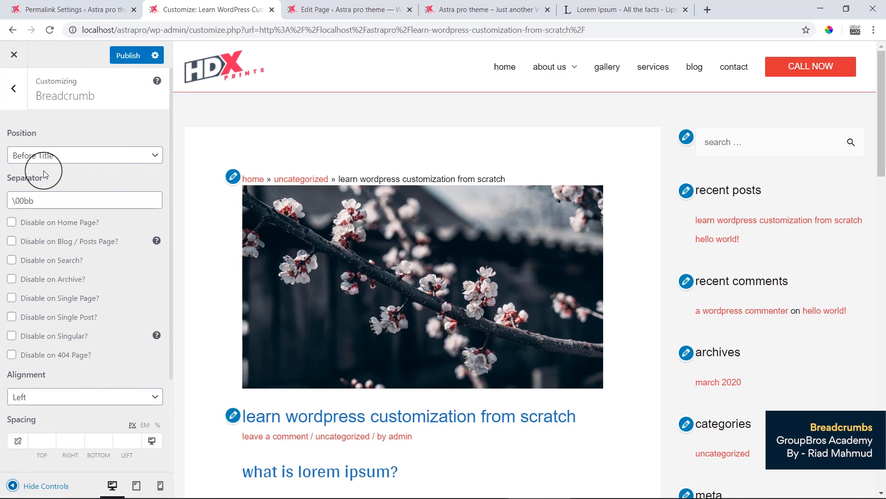
Set the breadcrumb position to After Header and highlight the separator code \00bb.
left_click(70, 154)
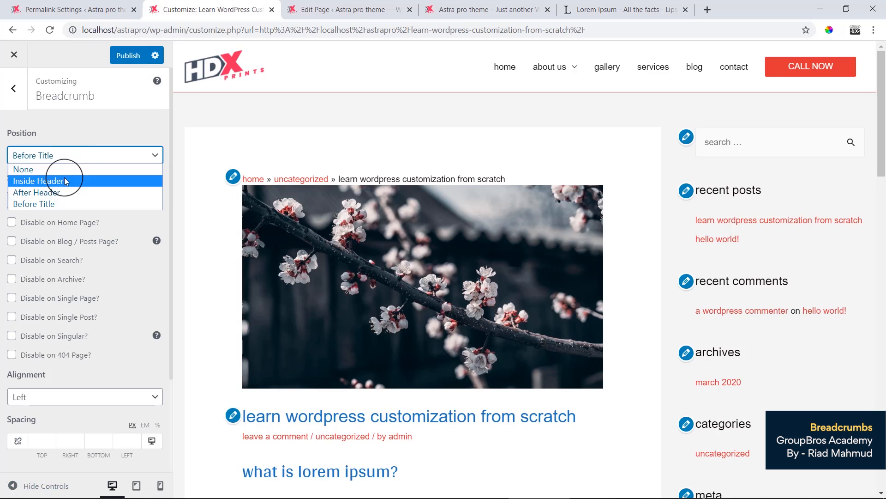
left_click(64, 192)
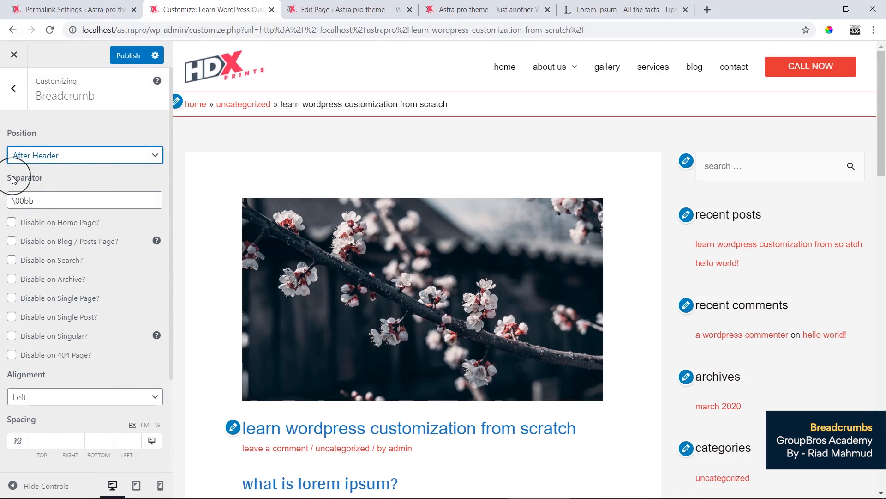
left_click_drag(16, 158, 12, 200)
left_click(66, 178)
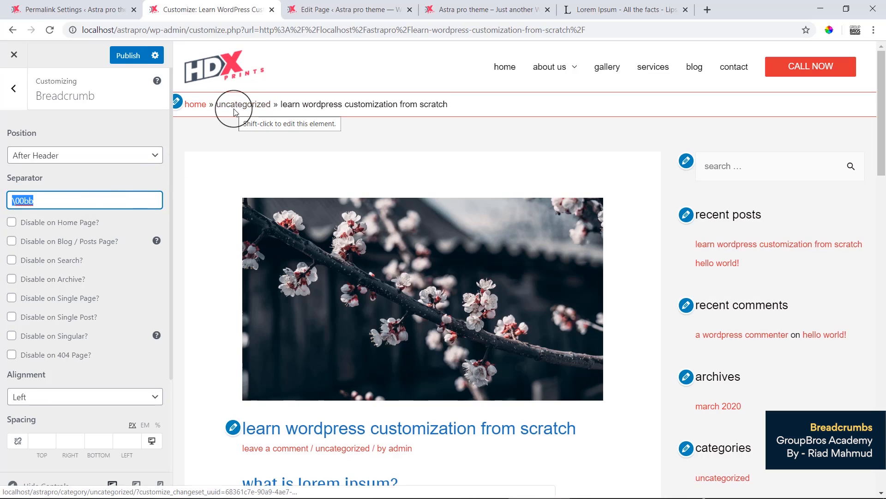
Disable breadcrumbs on the home page, the blog / posts page and single posts.
left_click(12, 222)
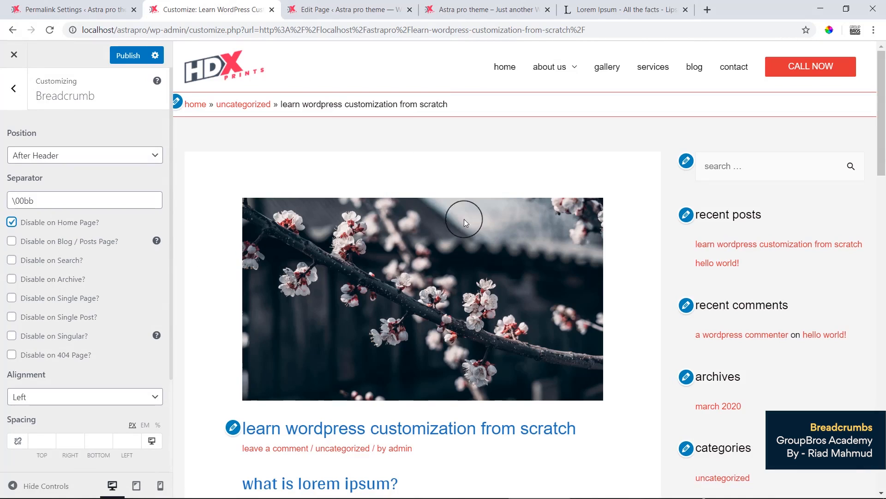
scroll(467, 226, "down", 10)
scroll(464, 227, "up", 10)
left_click(11, 242)
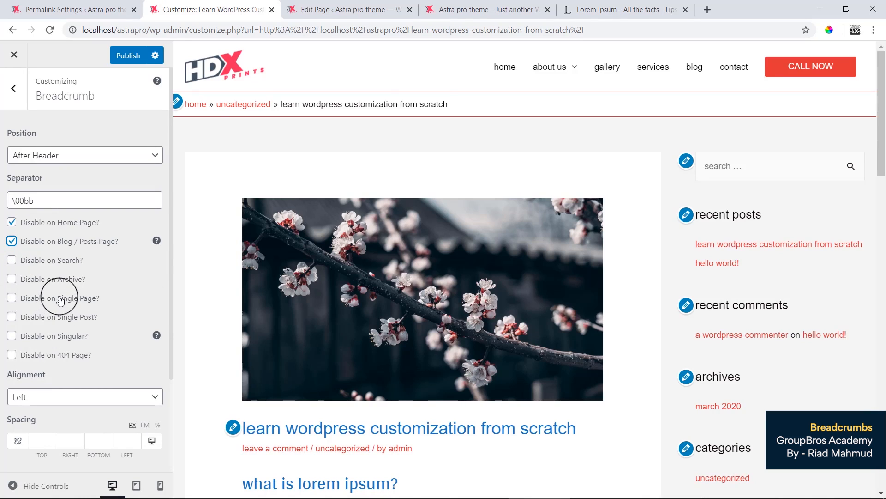
left_click(9, 318)
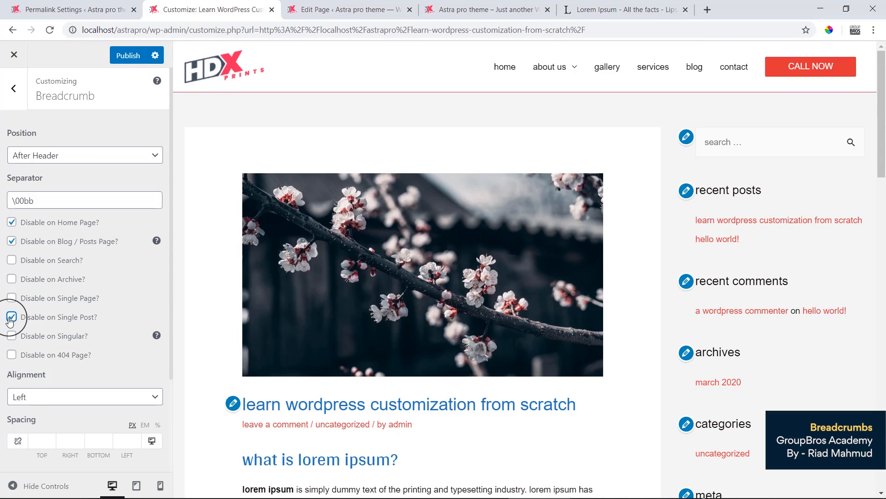
Re-enable breadcrumbs on single posts and on the blog / posts page, leaving them disabled on the home page.
left_click(10, 319)
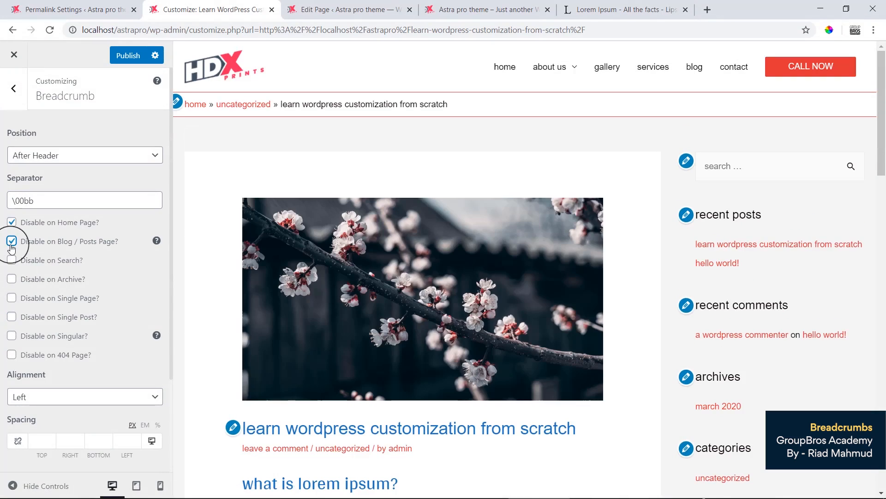
left_click(12, 245)
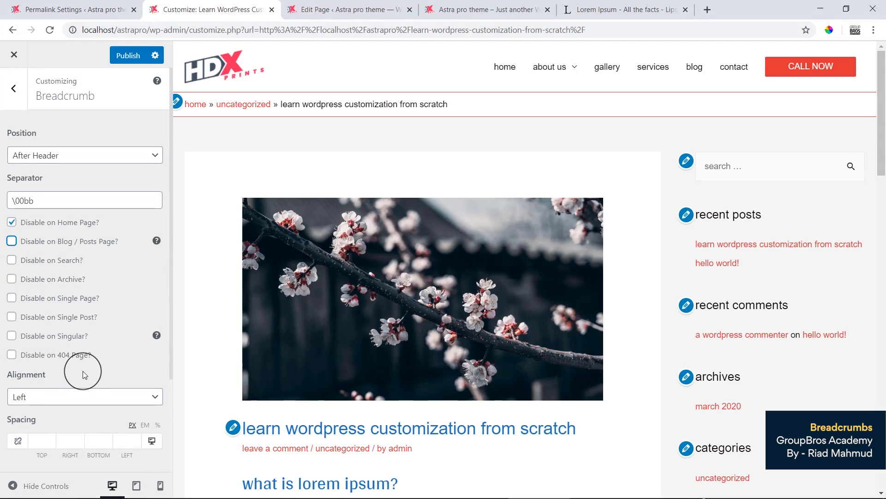
Set the breadcrumb alignment to Center and return to the start of the breadcrumb settings.
scroll(82, 370, "down", 3)
left_click(59, 278)
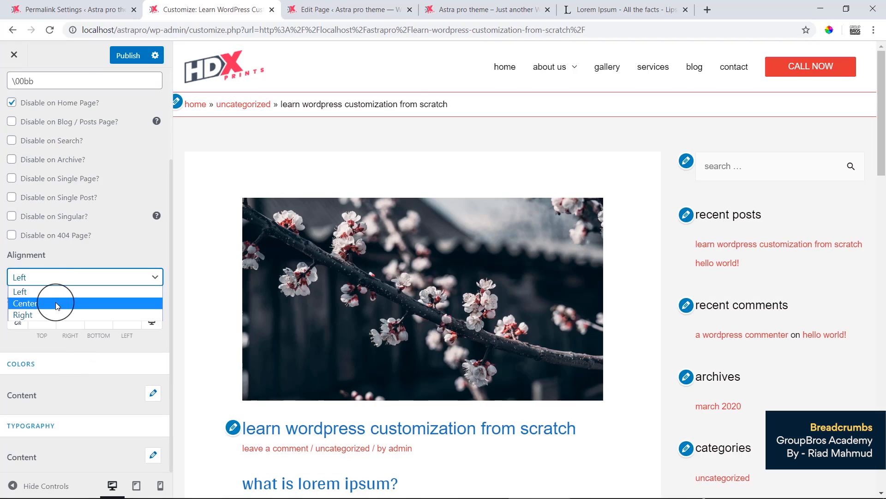
left_click(56, 303)
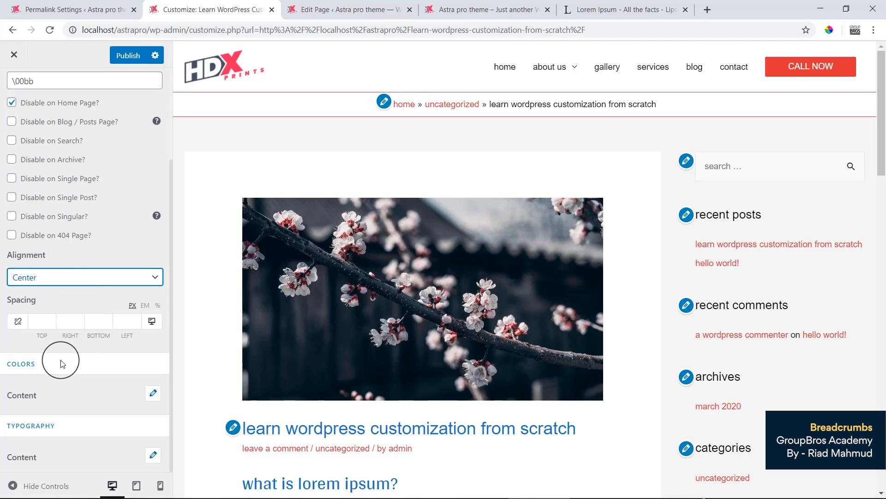
left_click(18, 321)
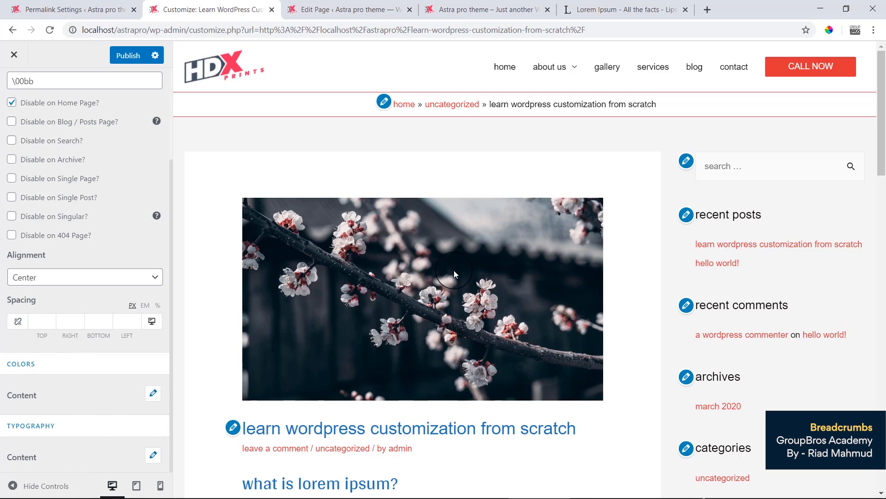
scroll(19, 234, "up", 3)
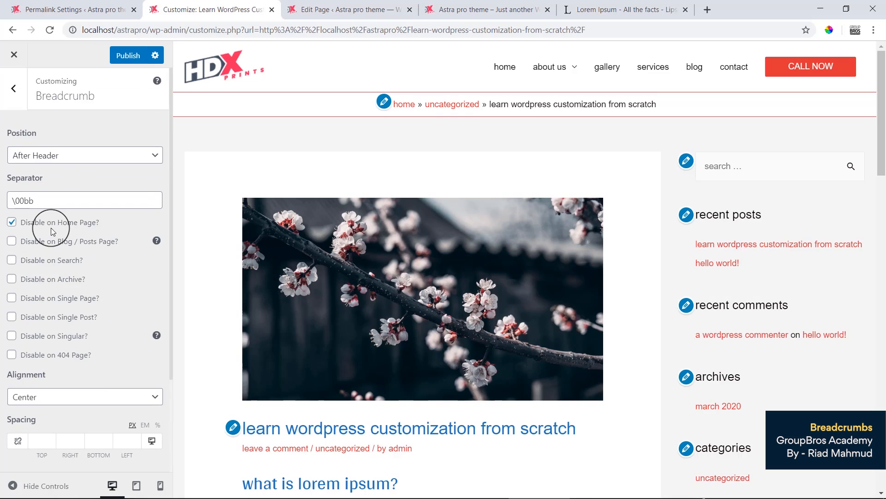